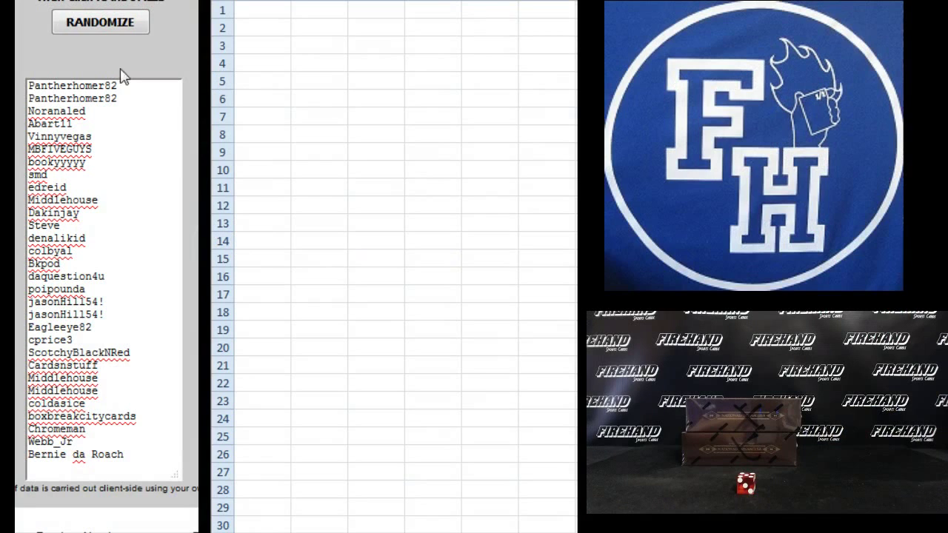
- Randomize the list of participant names five times
left_click(114, 27)
left_click(108, 28)
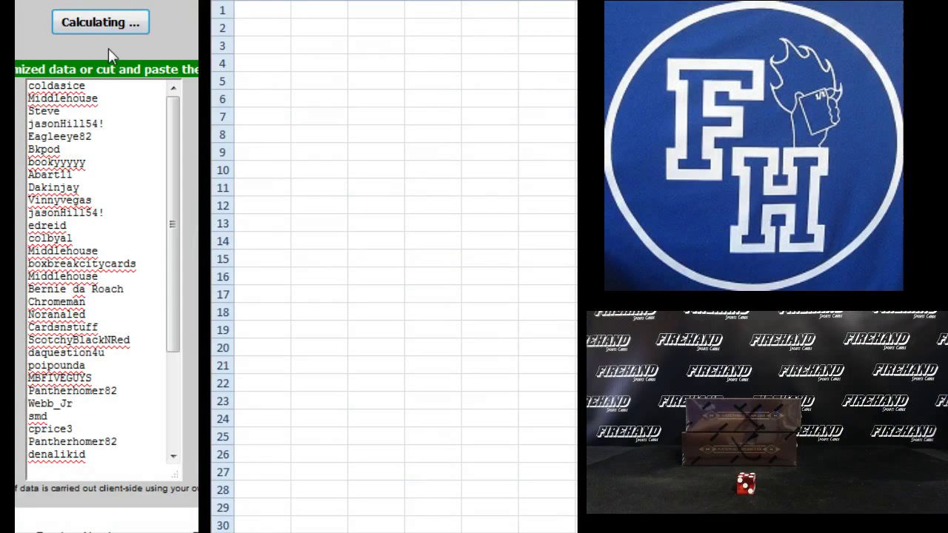
left_click(109, 24)
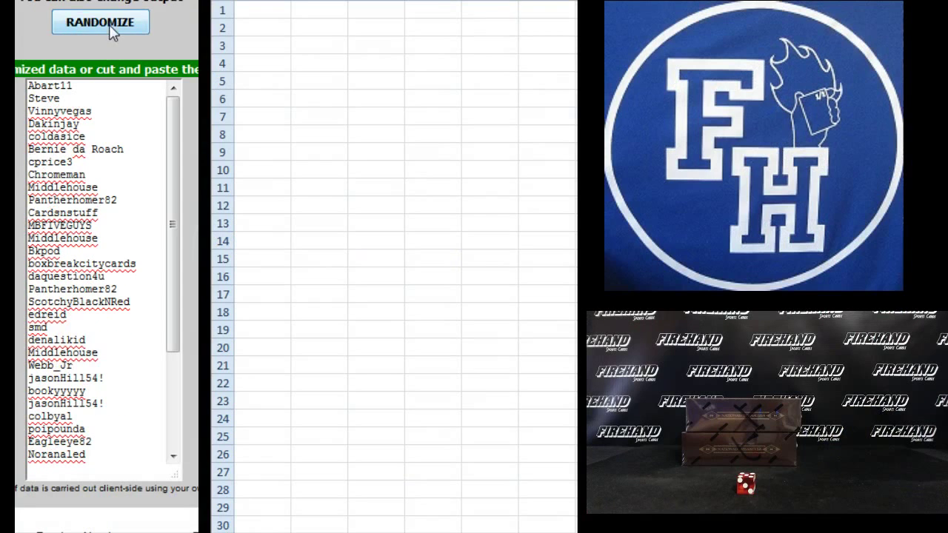
left_click(109, 26)
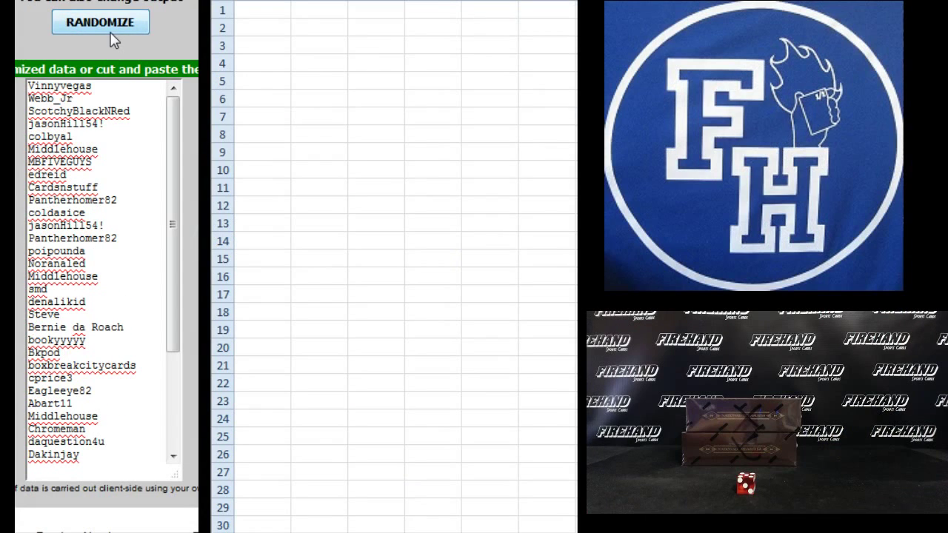
left_click(110, 25)
- Copy the whole randomized participant list and paste it as text into the spreadsheet's first column, starting in row 1
left_click_drag(28, 85, 87, 453)
right_click(91, 453)
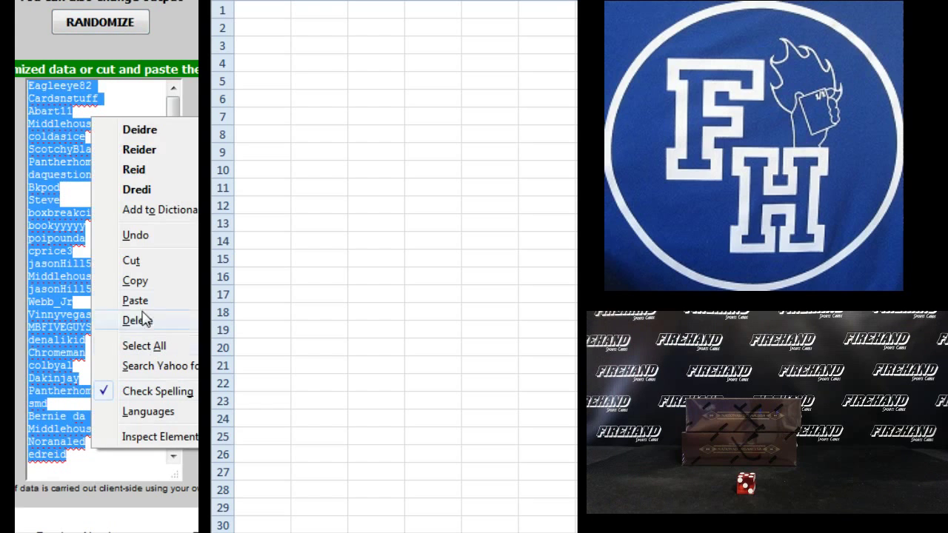
left_click(134, 283)
right_click(274, 10)
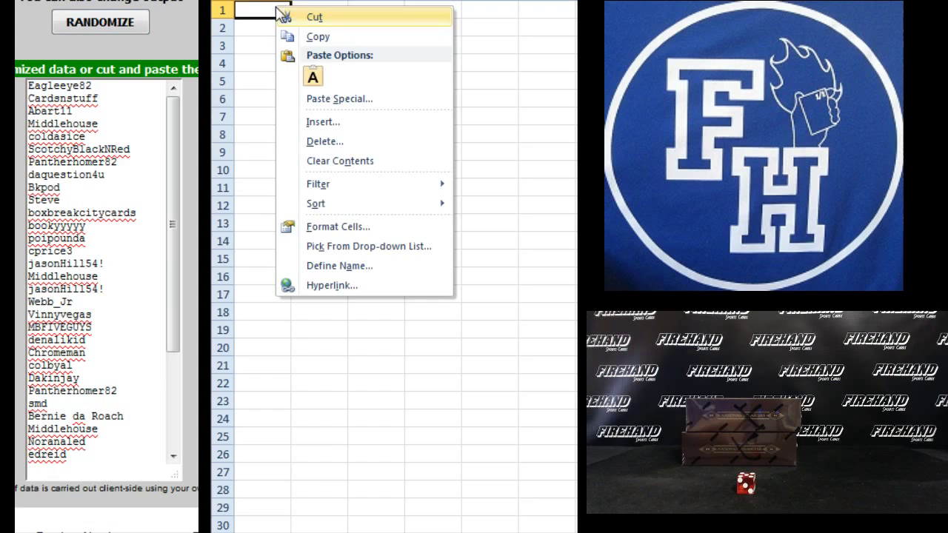
left_click(320, 74)
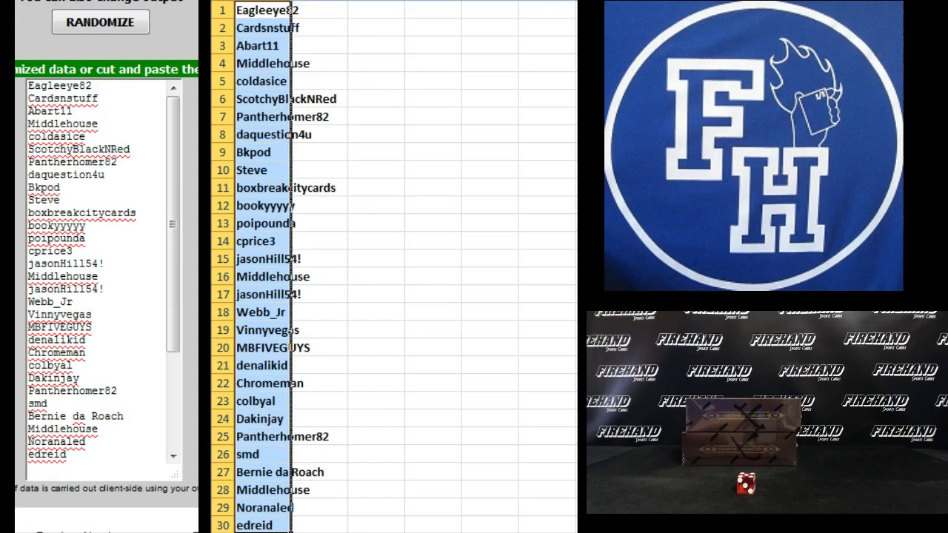
- Fit the width of the participant column to its contents and select the first cell of the next column
key("alt+h")
key("o")
key("i")
left_click(359, 11)
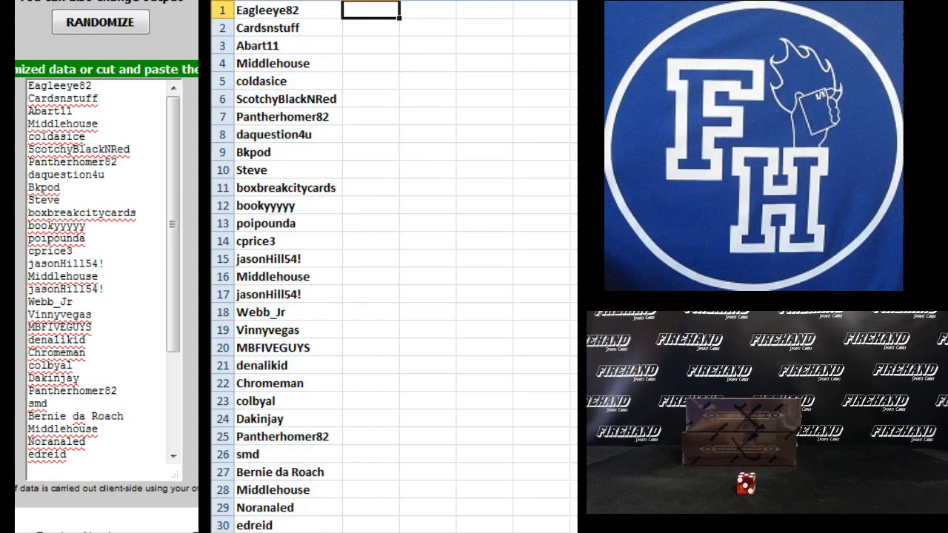
- Switch to the randomizer page holding the baseball team list and randomize the teams five times
key("alt+Tab")
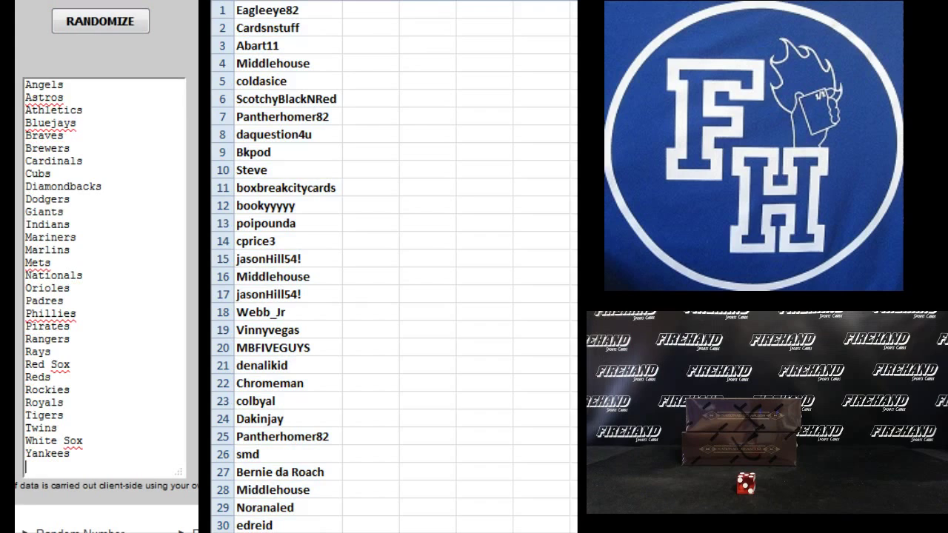
left_click(81, 30)
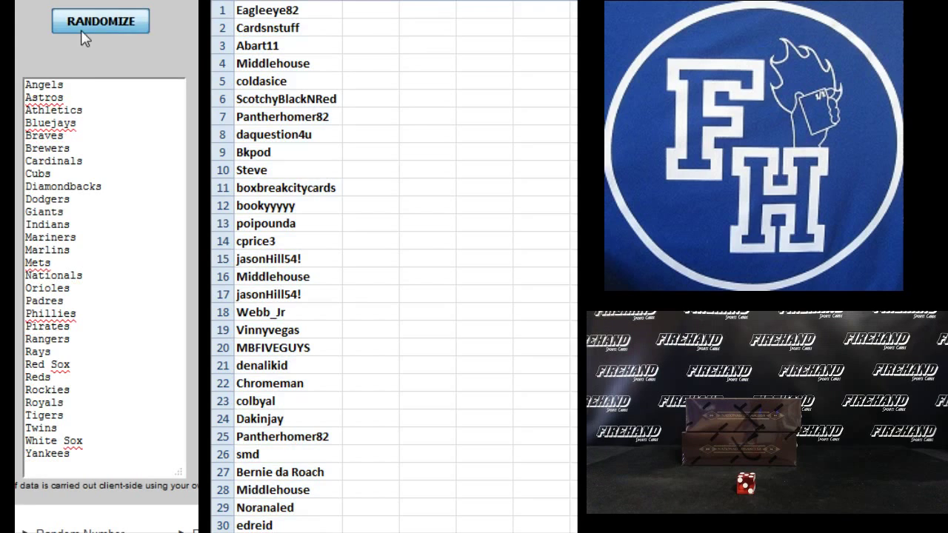
left_click(93, 28)
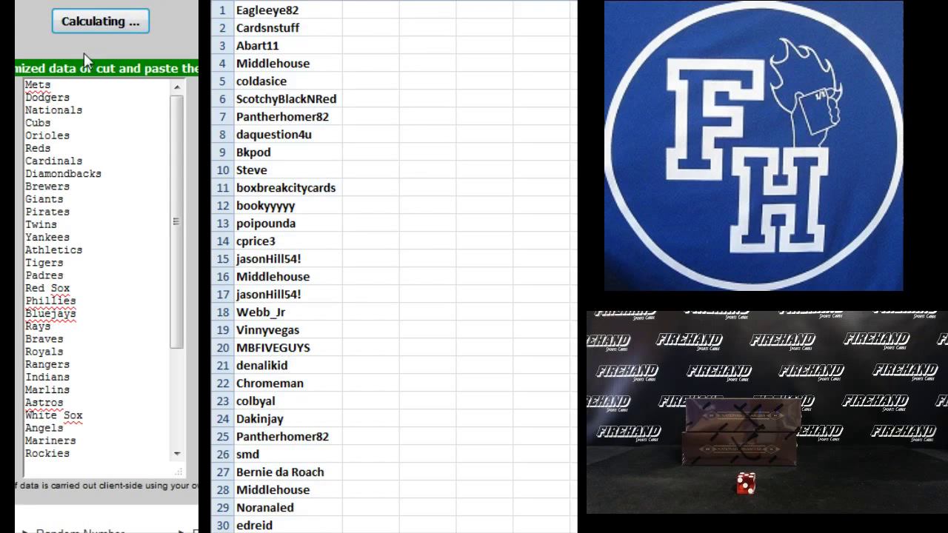
left_click(95, 22)
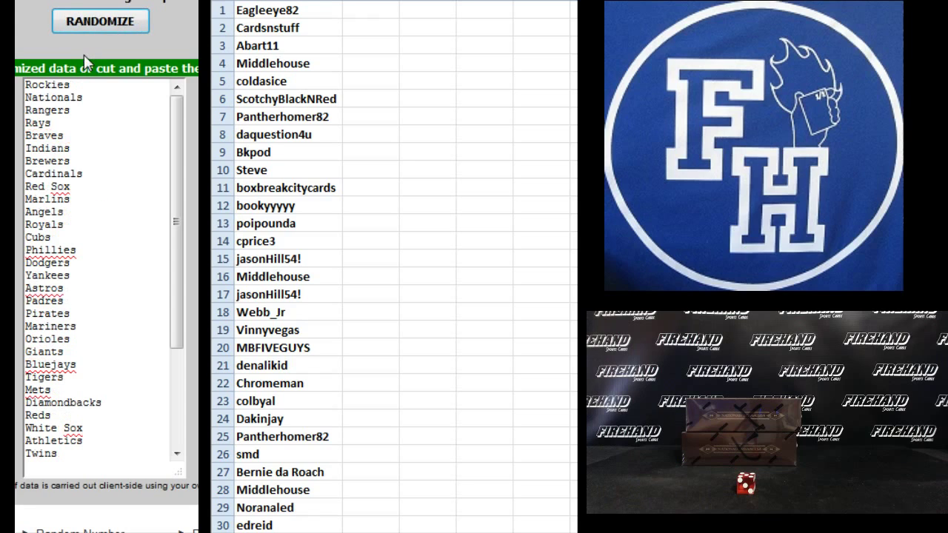
left_click(90, 24)
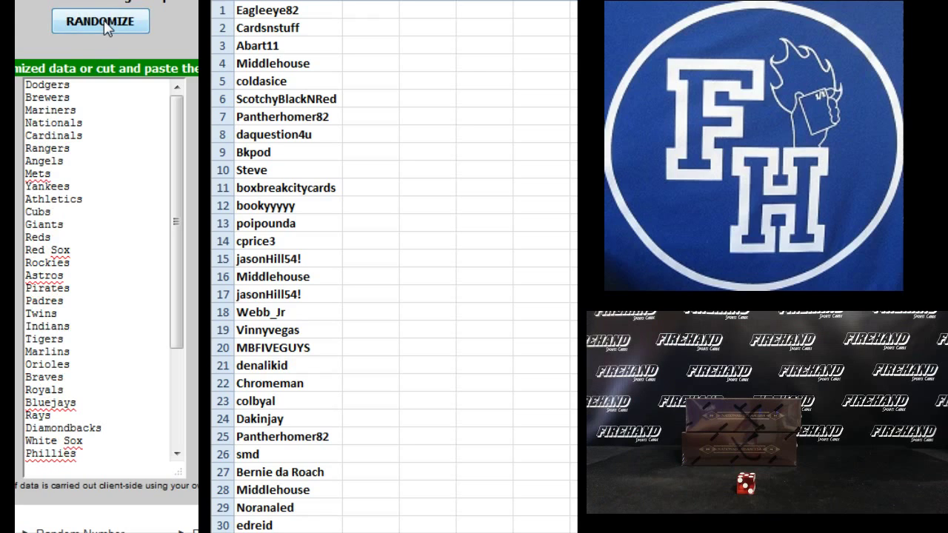
left_click(104, 23)
- Copy the whole randomized team list as text into the column beside the participants, starting in row 1, and fit the column width
double_click(52, 85)
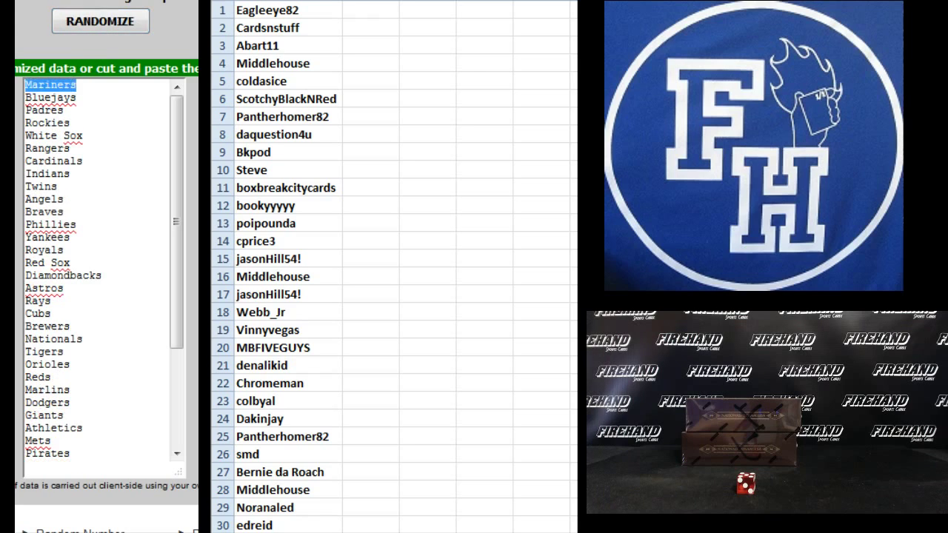
left_click_drag(52, 85, 67, 457)
right_click(65, 458)
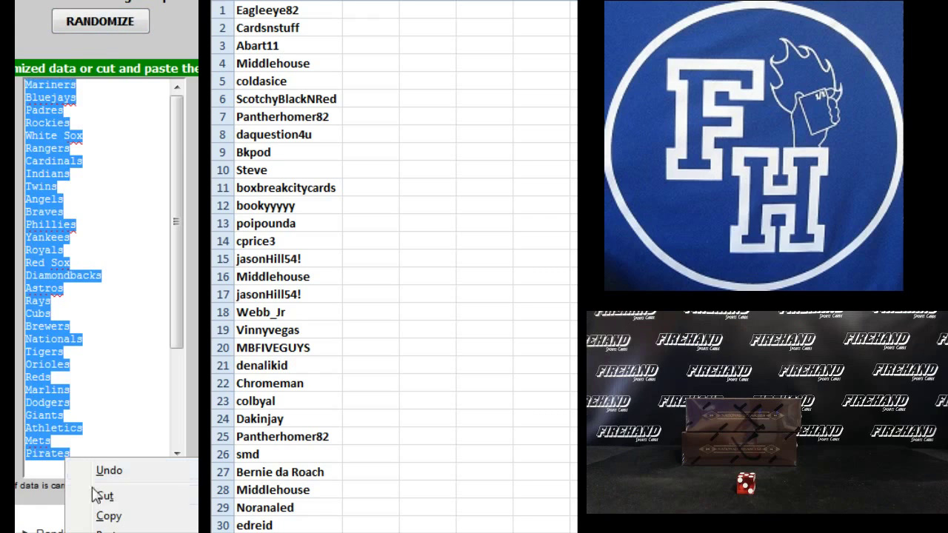
left_click(85, 516)
left_click(374, 9)
right_click(378, 10)
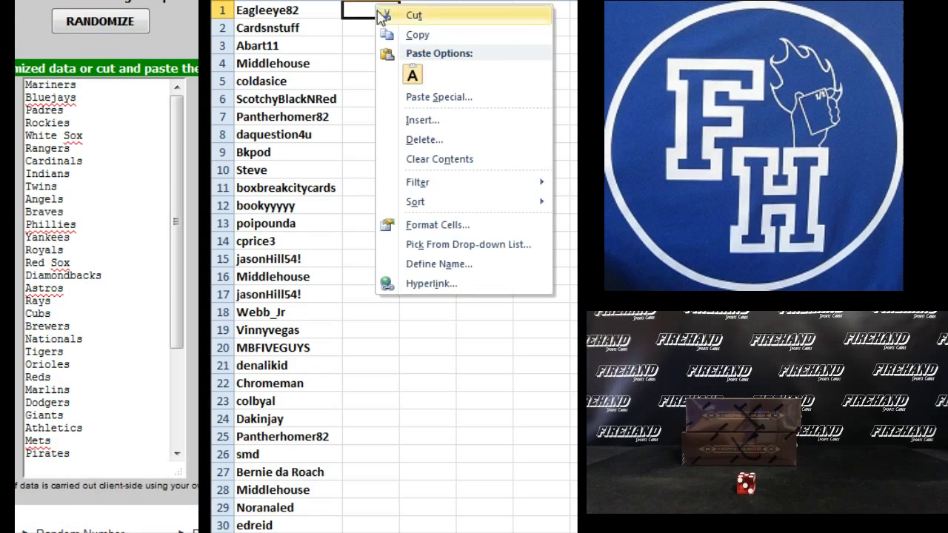
left_click(413, 74)
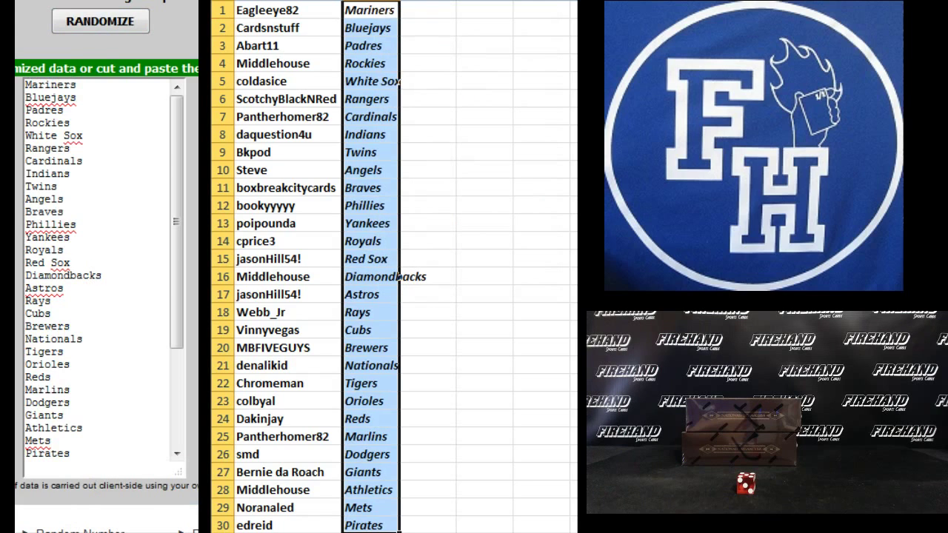
left_click(372, 11)
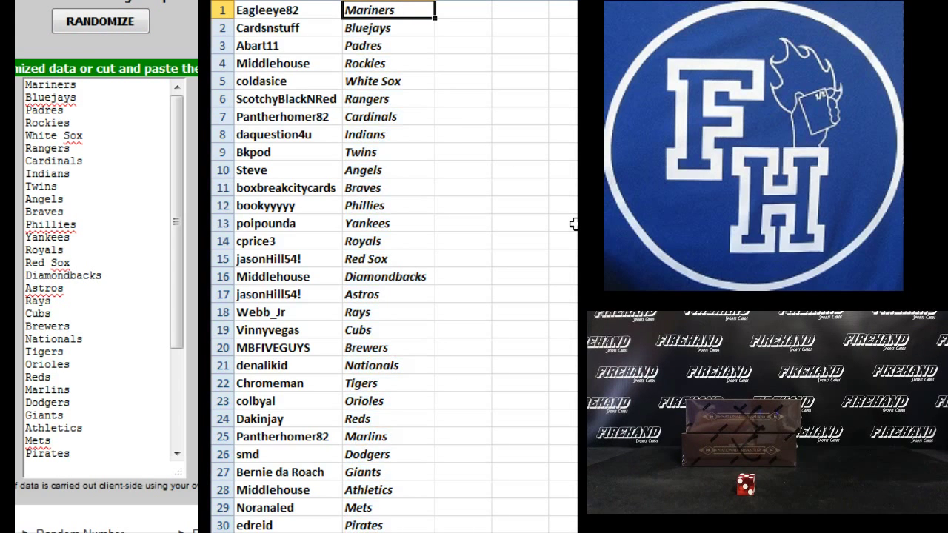
- Go down the team column row by row to row 30, reading each participant's assigned team
key("Down")
key("Down")
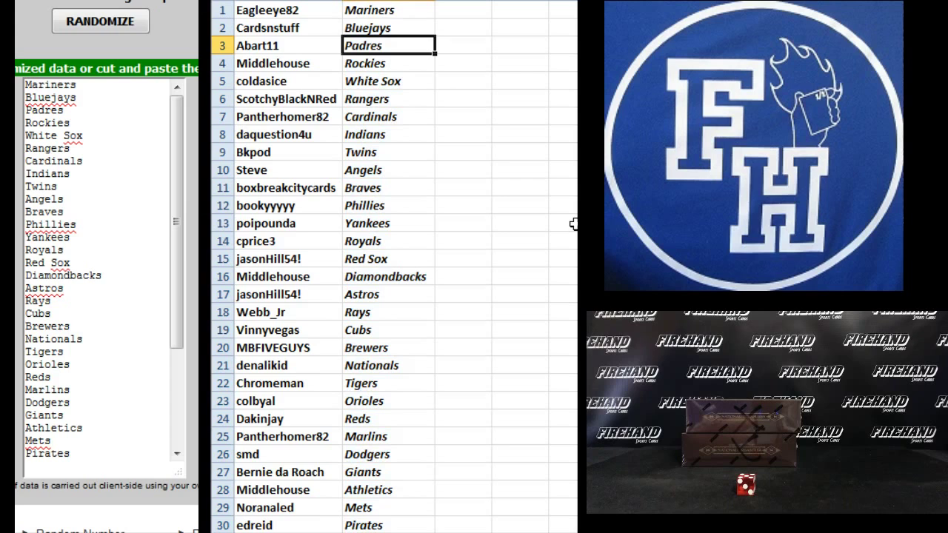
key("Down")
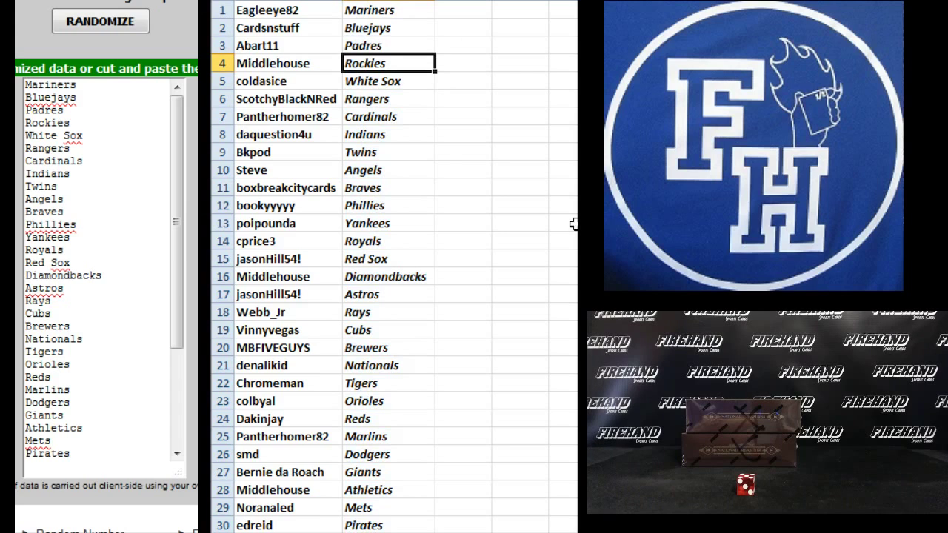
key("Down")
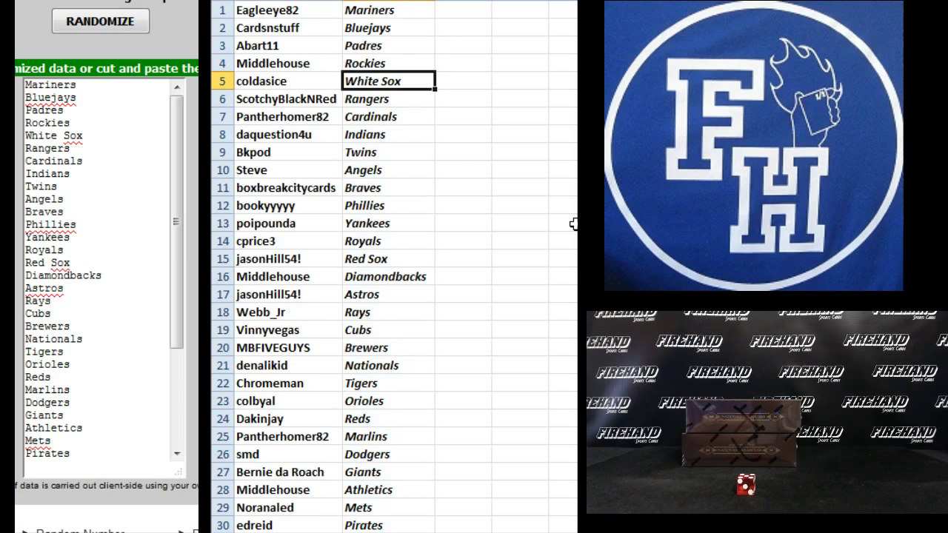
key("Down")
key("Down")
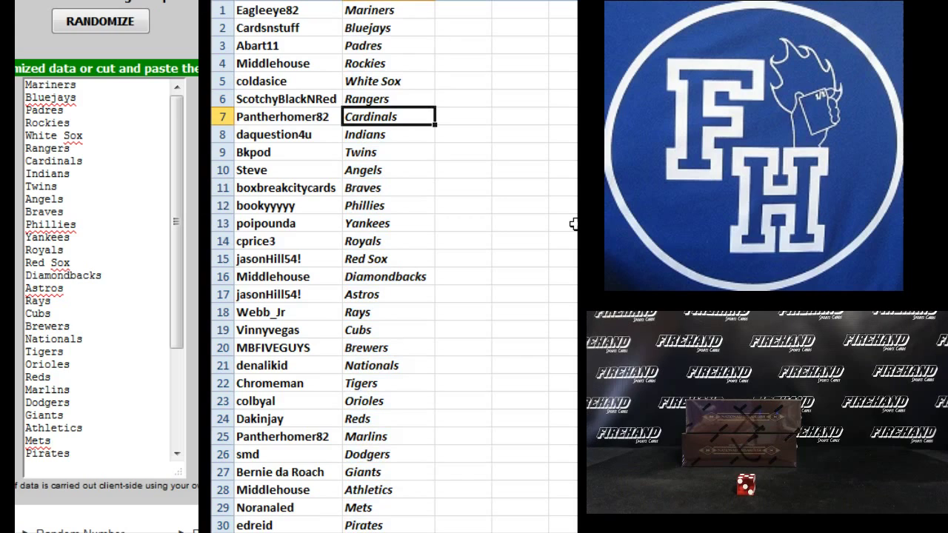
key("Down")
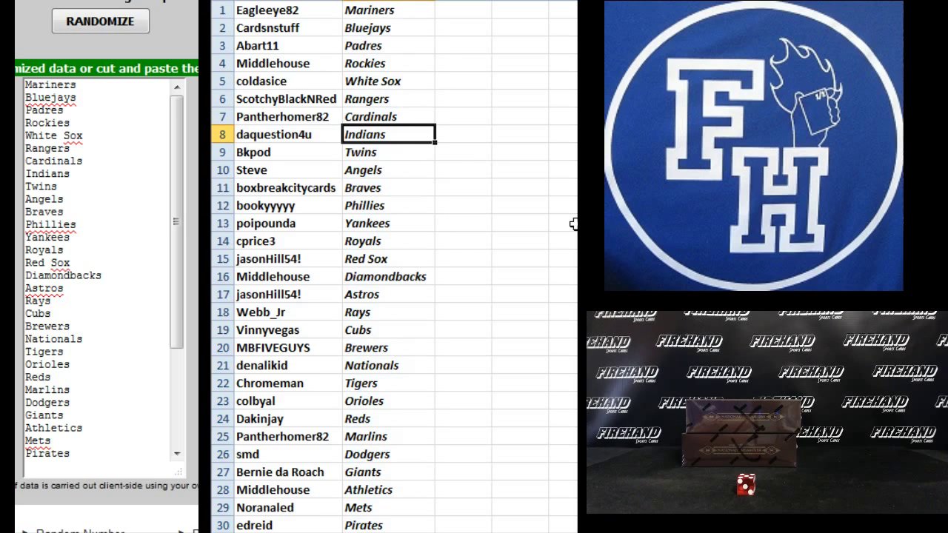
key("Down")
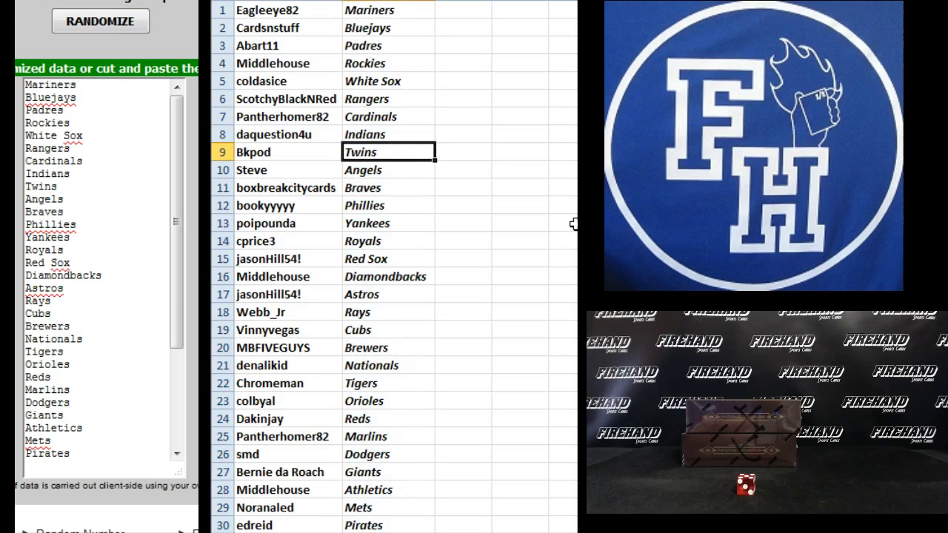
key("Down")
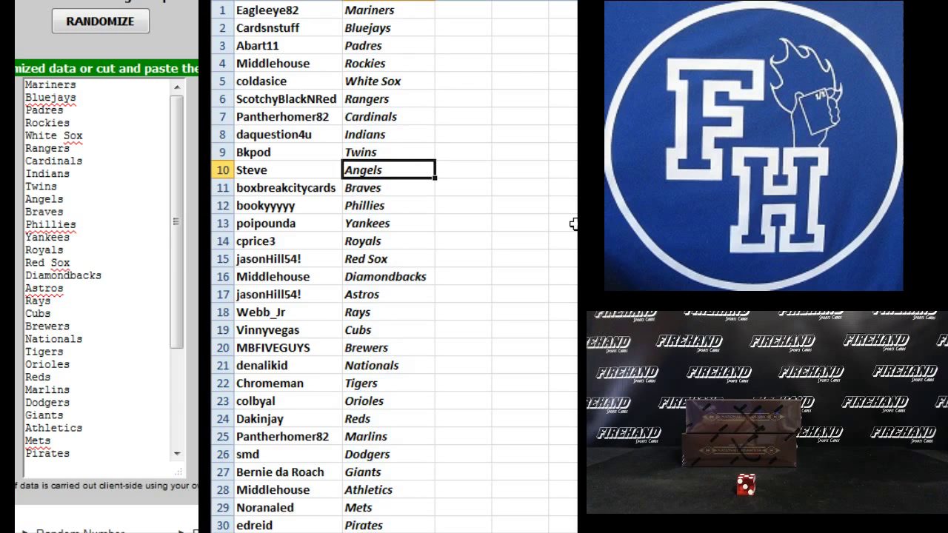
key("Down")
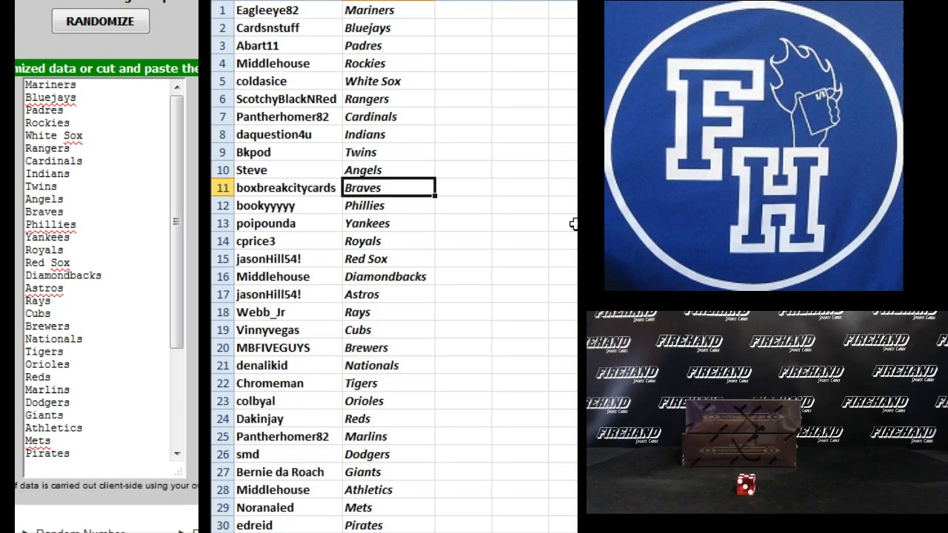
key("Down")
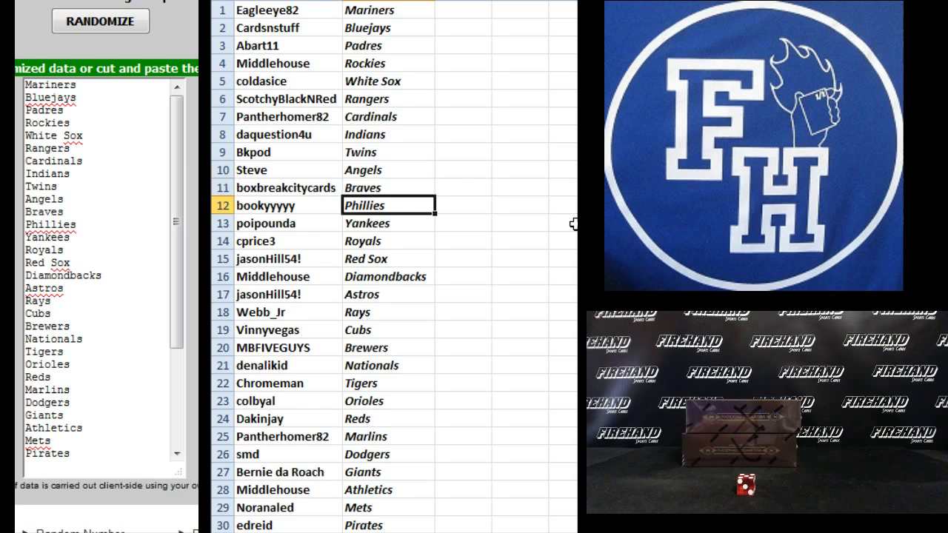
key("Down")
key("Down")
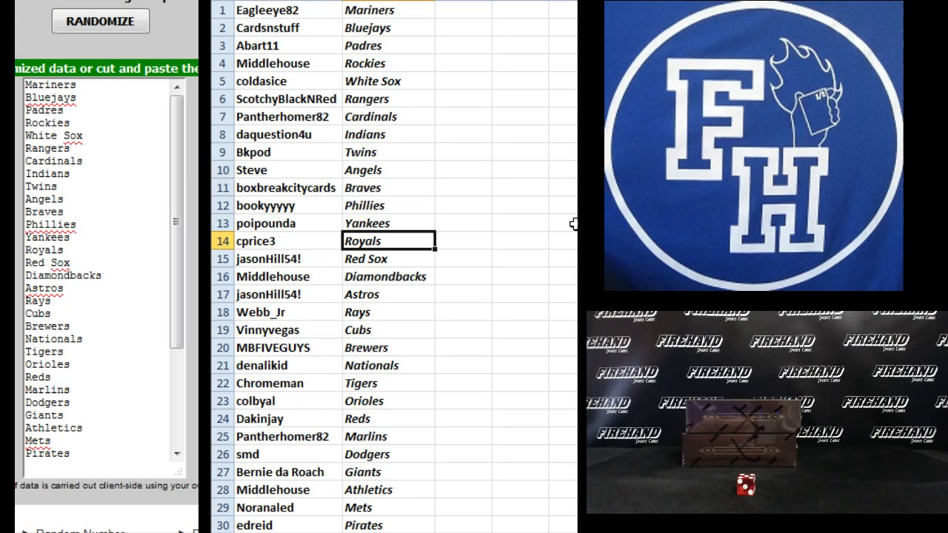
key("Down")
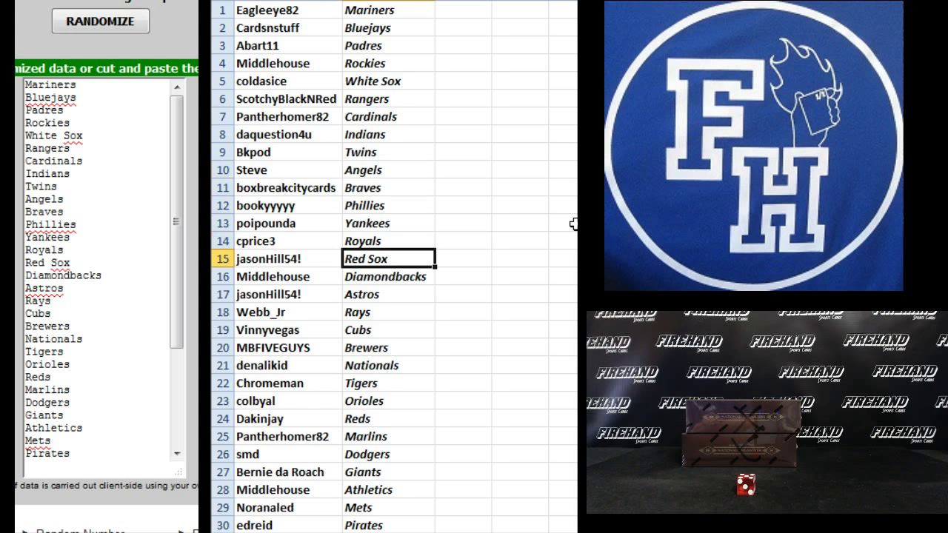
key("Down")
key("Down")
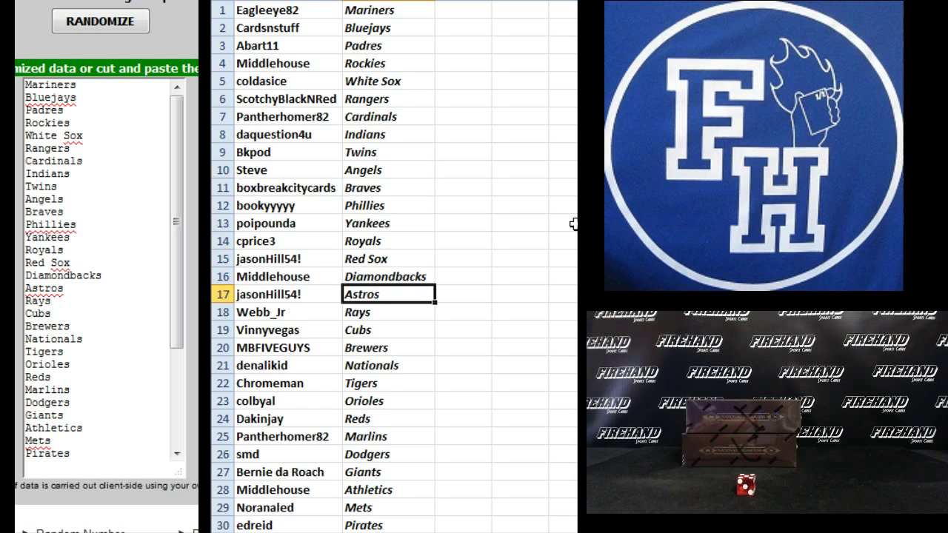
key("Down")
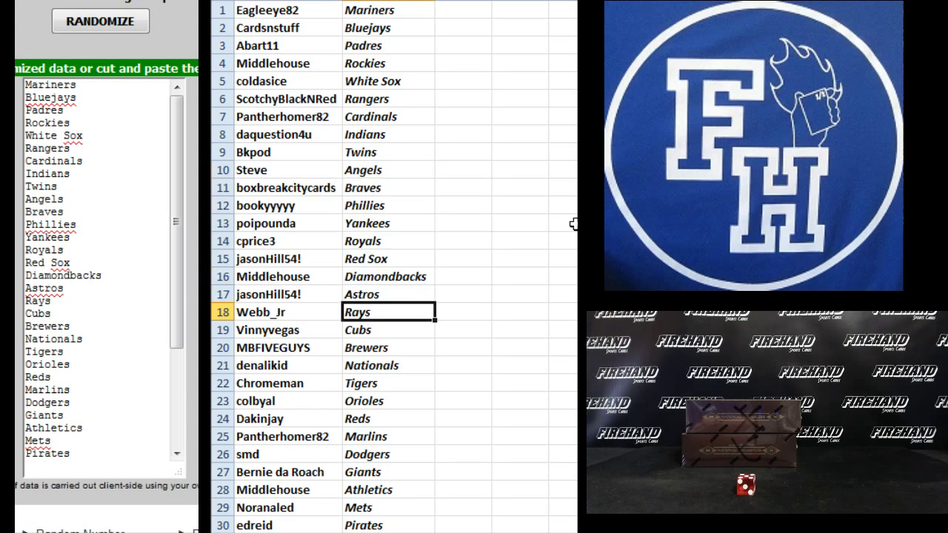
key("Down")
key("Down")
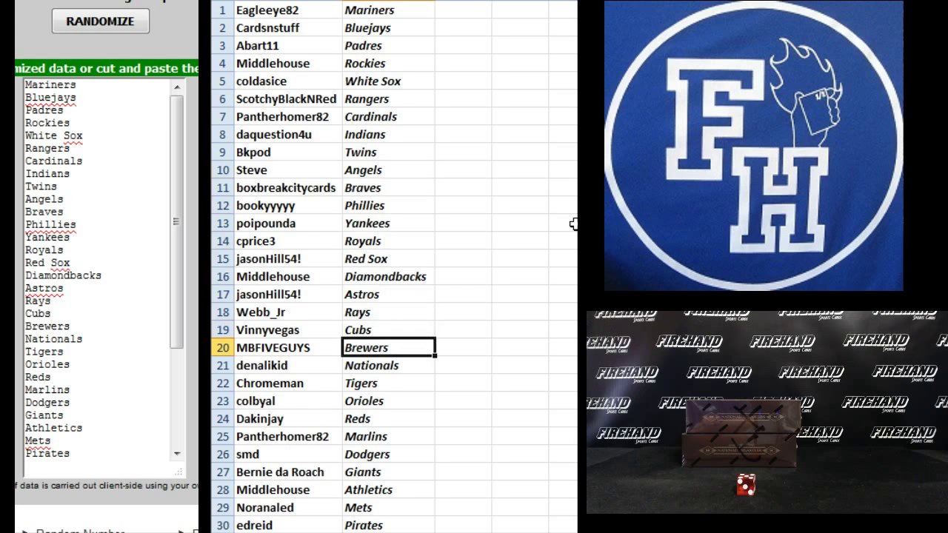
key("Down")
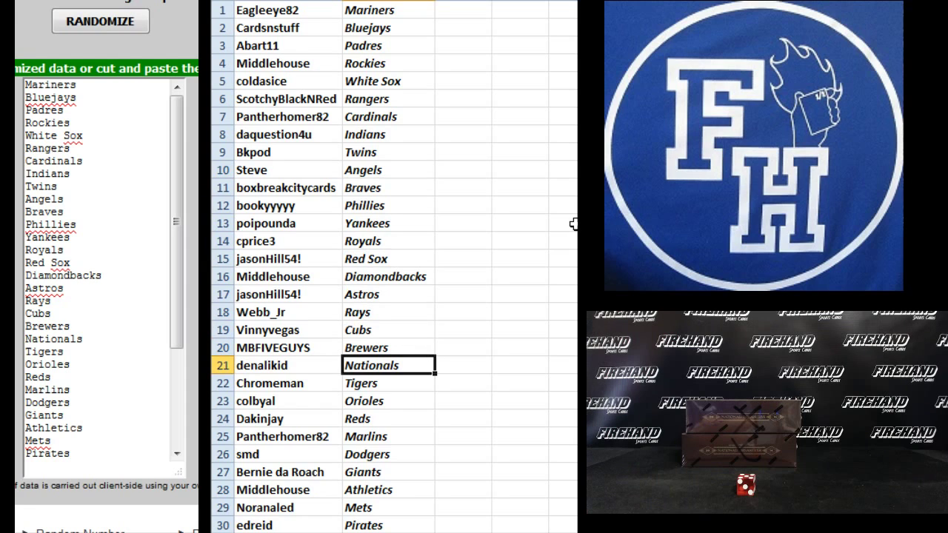
key("Down")
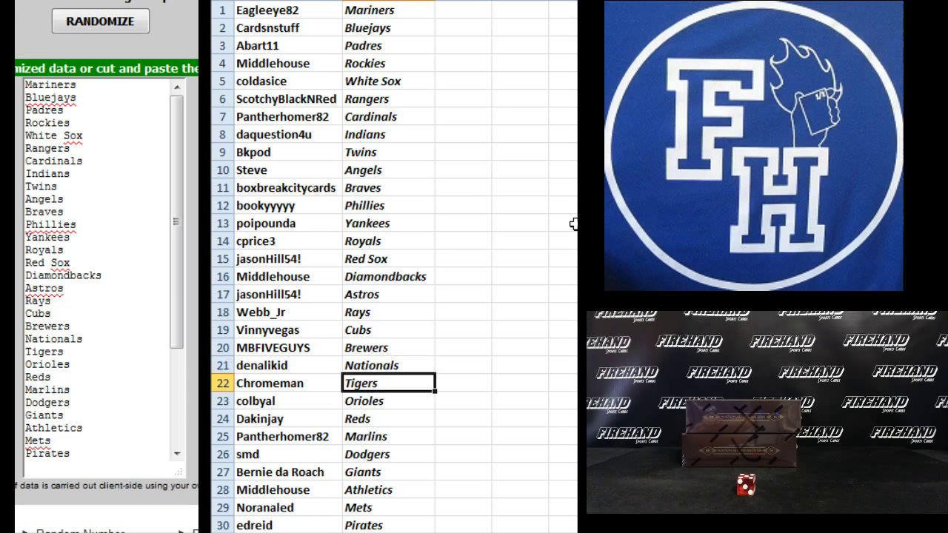
key("Down")
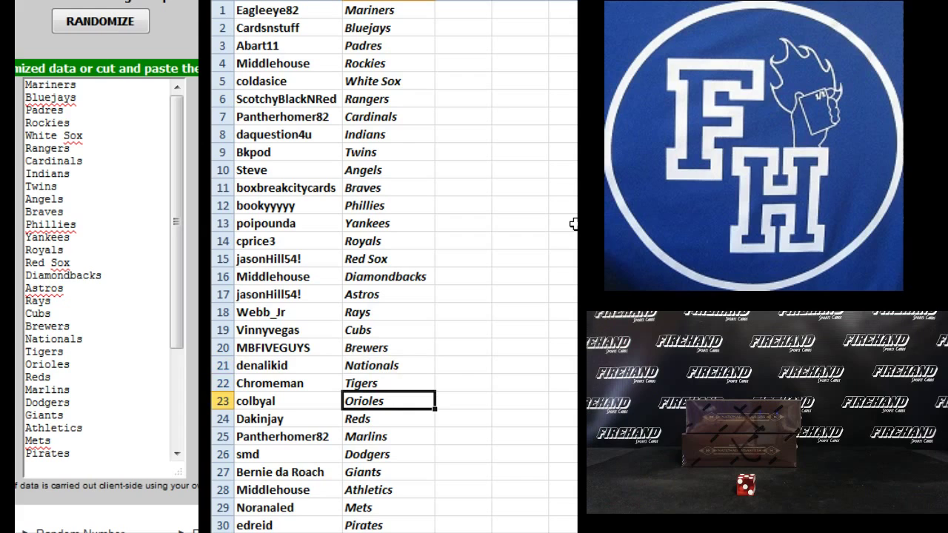
key("Down")
key("Down")
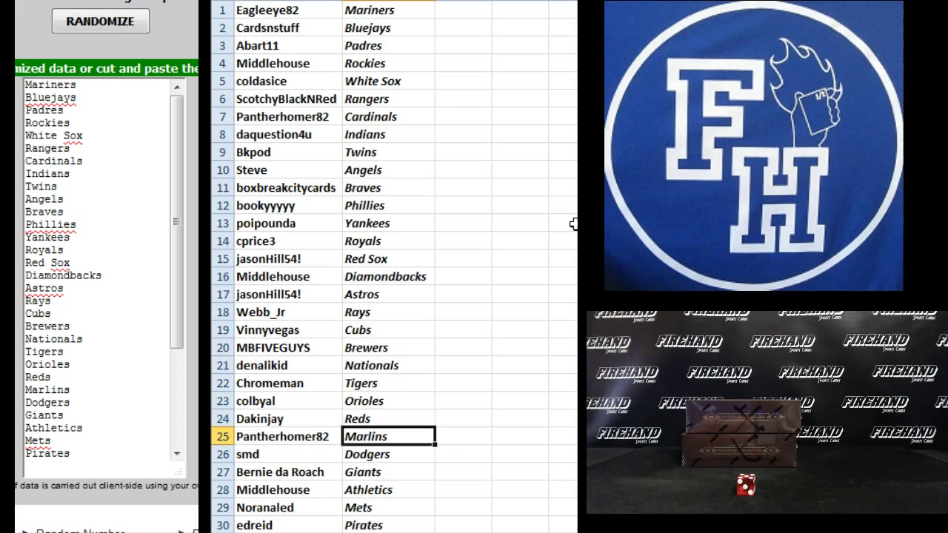
key("Down")
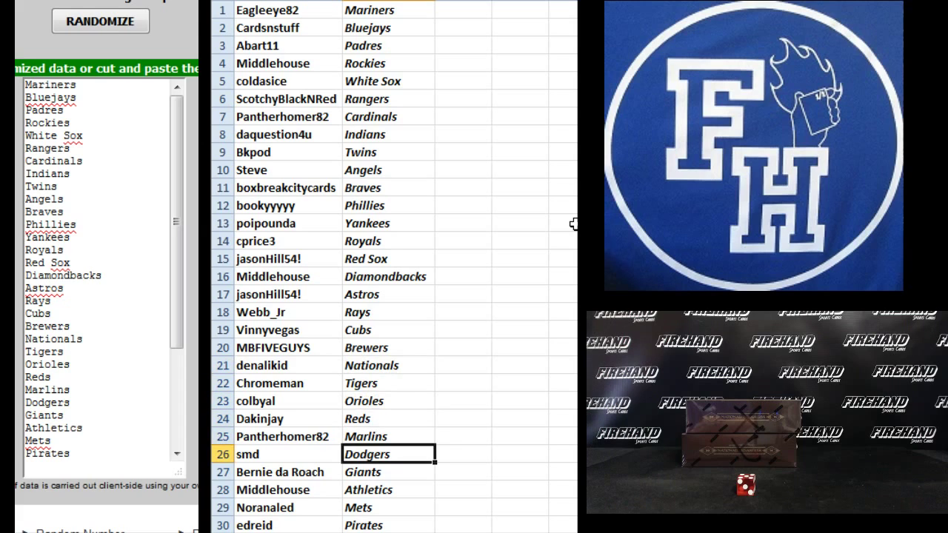
key("Down")
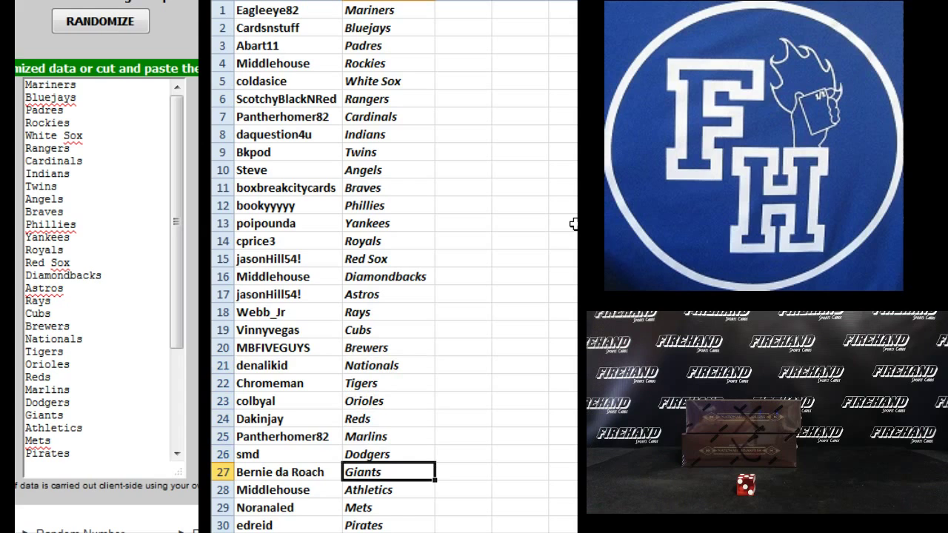
key("Down")
key("Down")
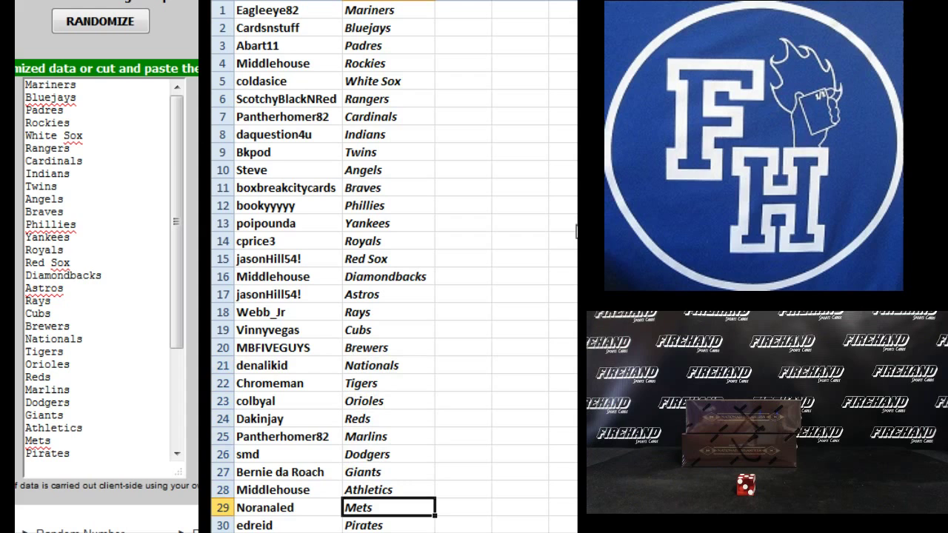
key("Down")
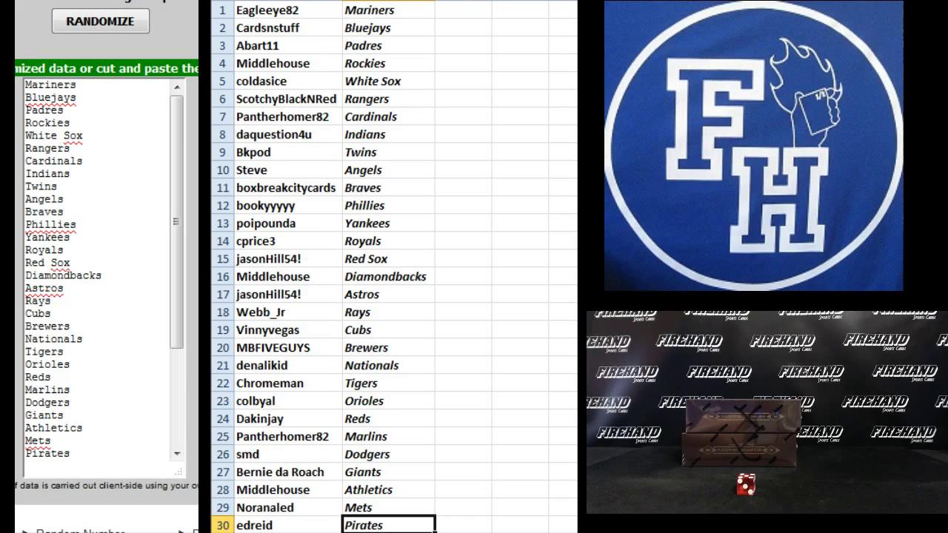
key("Down")
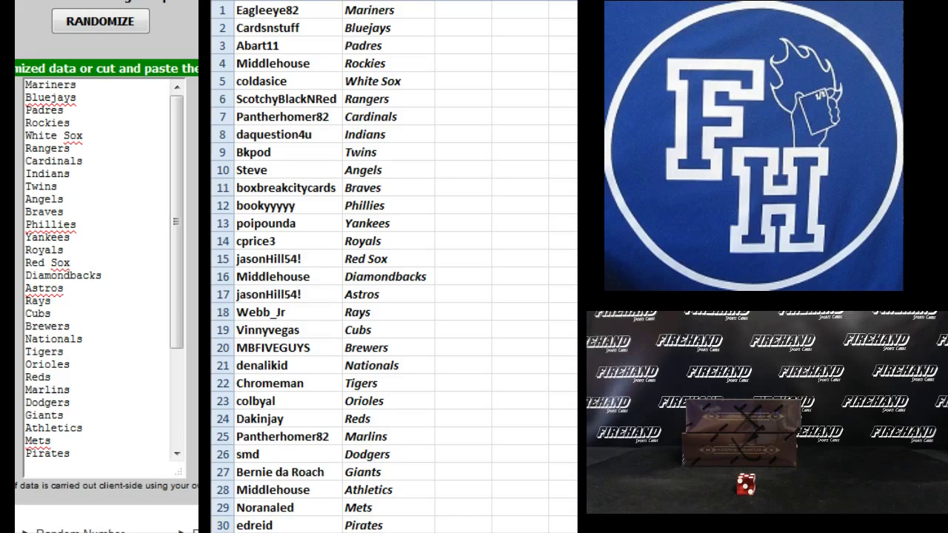